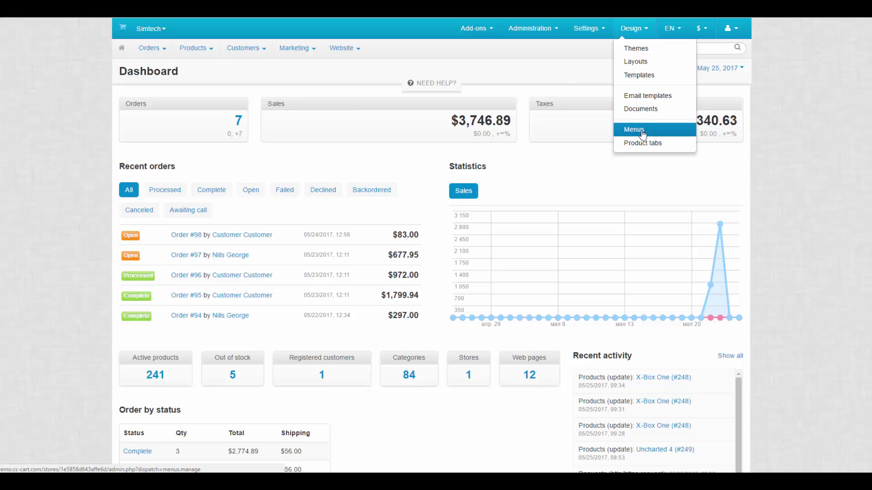
Add a new product tab named 'Extra Services', set its popup option, and bring up block selection
{"action": "left_click", "coordinate": [644, 144]}
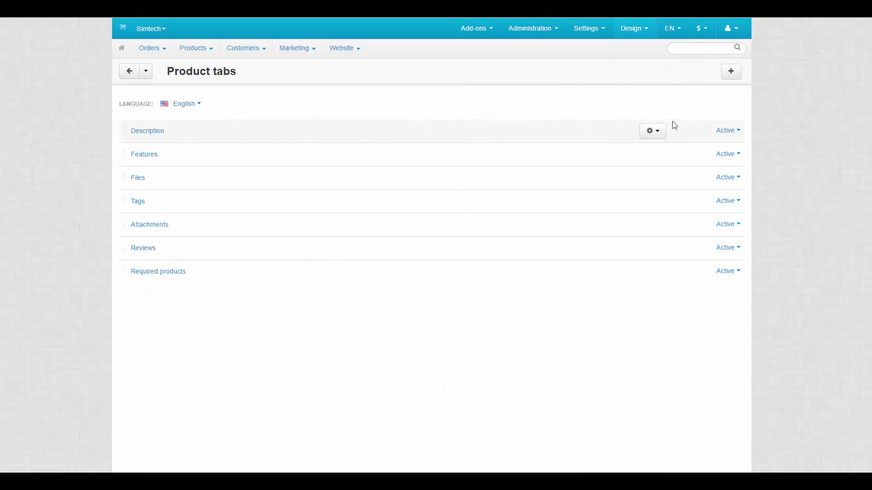
{"action": "left_click", "coordinate": [726, 71]}
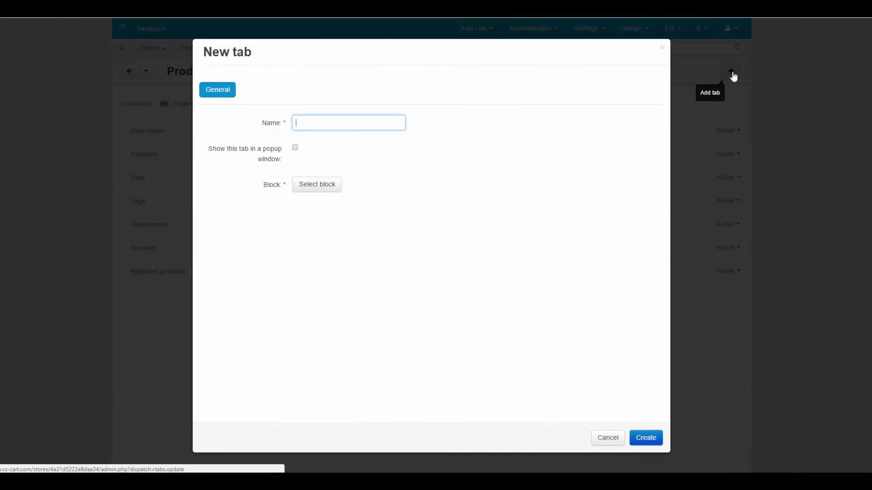
{"action": "type", "text": "Extra Ser"}
{"action": "type", "text": "vices"}
{"action": "left_click", "coordinate": [295, 147]}
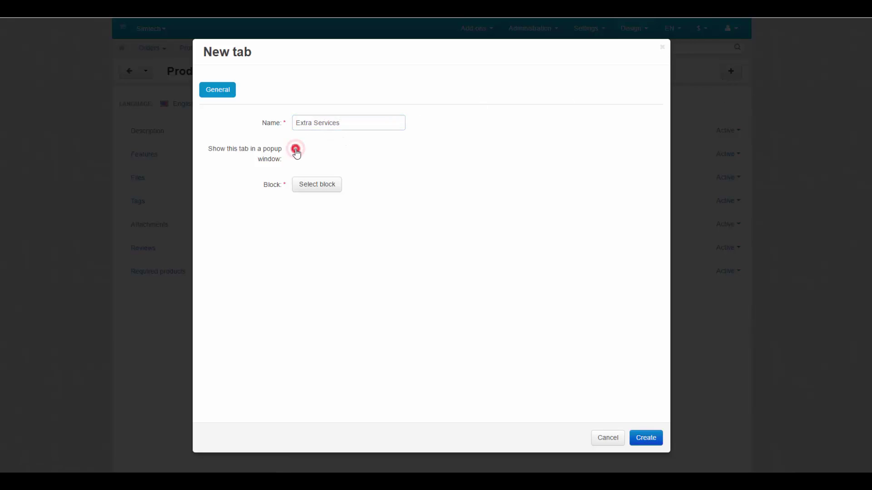
{"action": "left_click", "coordinate": [316, 184]}
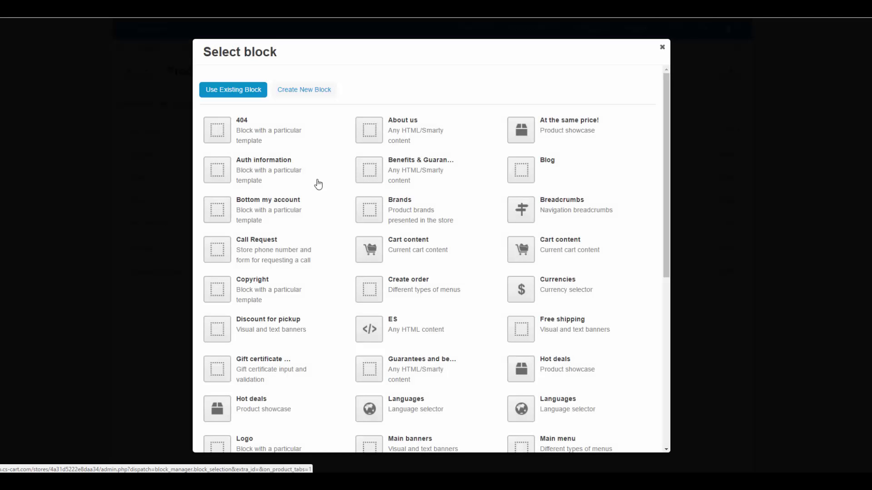
Make a new HTML block with a bulleted list: Insurance, Maintenance, Replacement
{"action": "left_click", "coordinate": [303, 89]}
{"action": "left_click", "coordinate": [414, 244]}
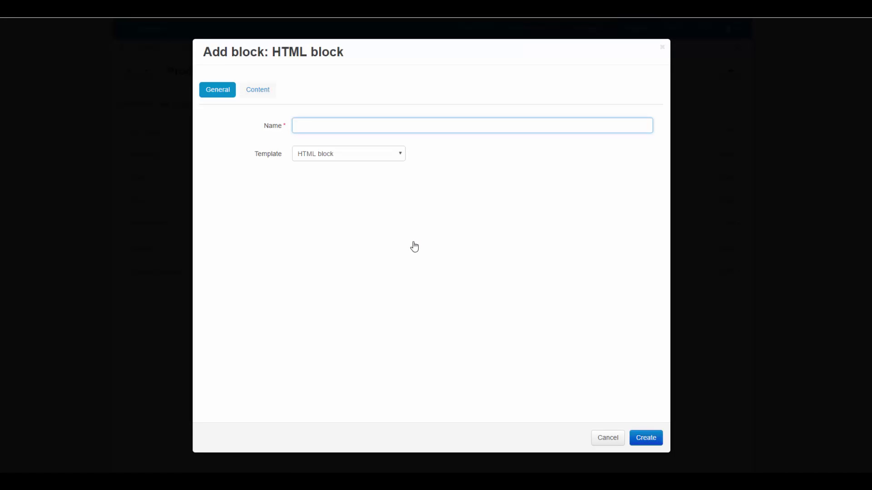
{"action": "type", "text": "Test"}
{"action": "left_click", "coordinate": [258, 90]}
{"action": "left_click", "coordinate": [388, 126]}
{"action": "type", "text": "Insurance"}
{"action": "key", "text": "Return"}
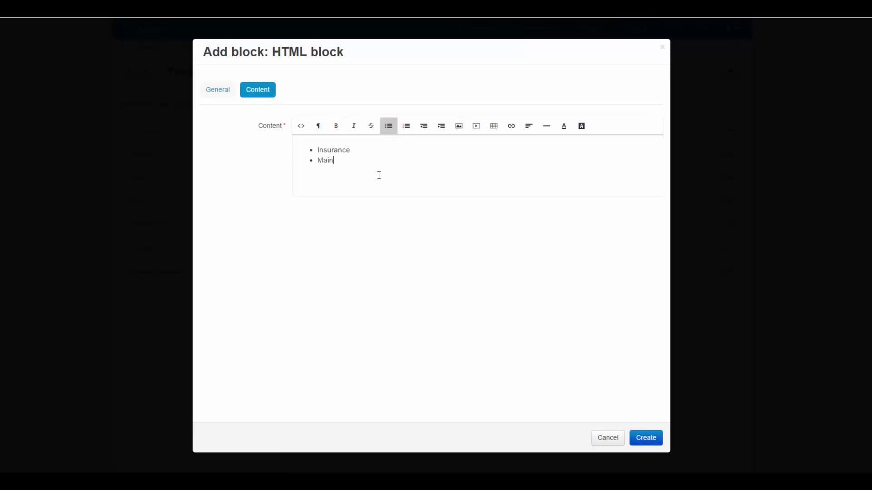
{"action": "type", "text": "Maintenance"}
{"action": "key", "text": "Return"}
{"action": "type", "text": "Replacement"}
Save the new block and the Extra Services tab, then go to the catalogue menu
{"action": "left_click", "coordinate": [645, 437]}
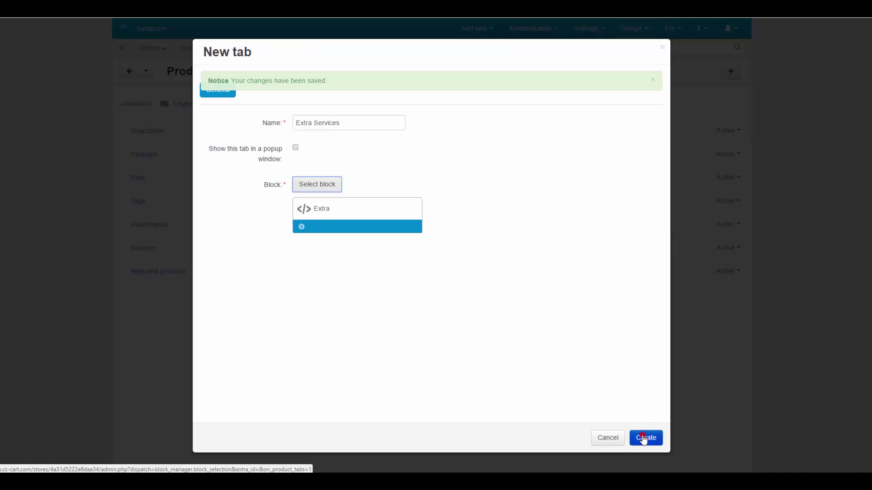
{"action": "left_click", "coordinate": [642, 436]}
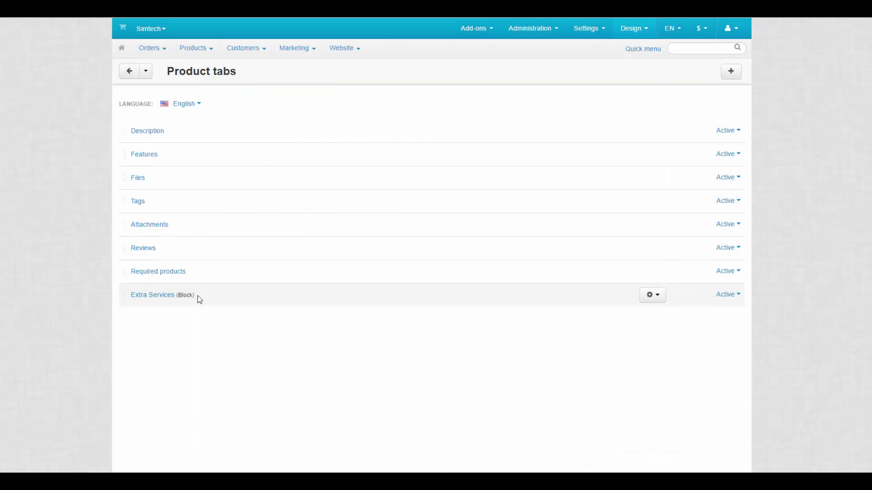
{"action": "left_click", "coordinate": [193, 48]}
Open the 16GB A Series Walkman Video MP3 product and view its Product tabs
{"action": "left_click", "coordinate": [198, 98]}
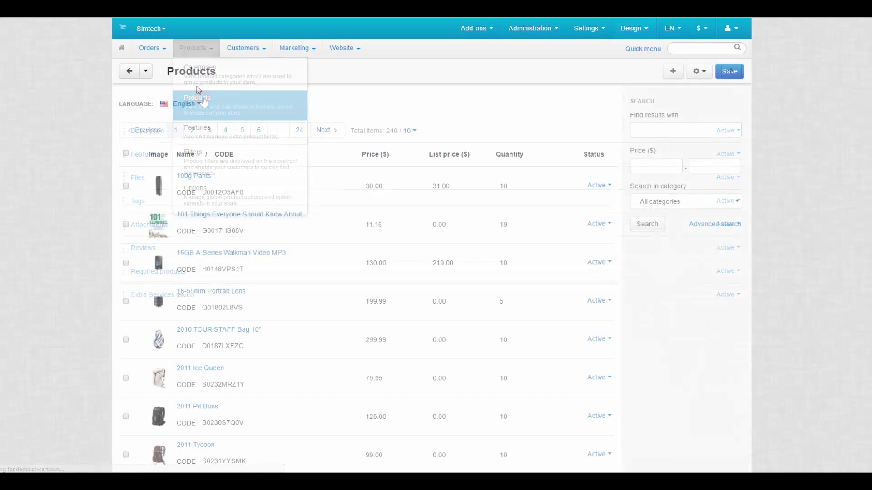
{"action": "left_click", "coordinate": [231, 253]}
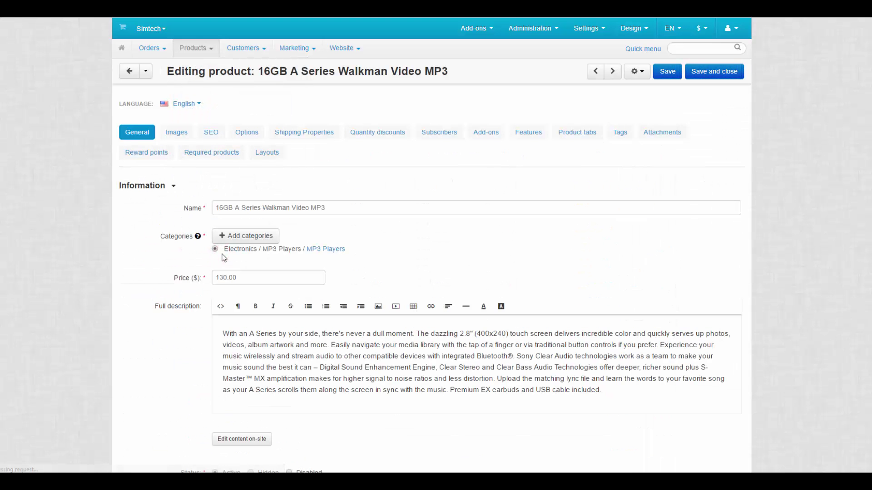
{"action": "left_click", "coordinate": [577, 132]}
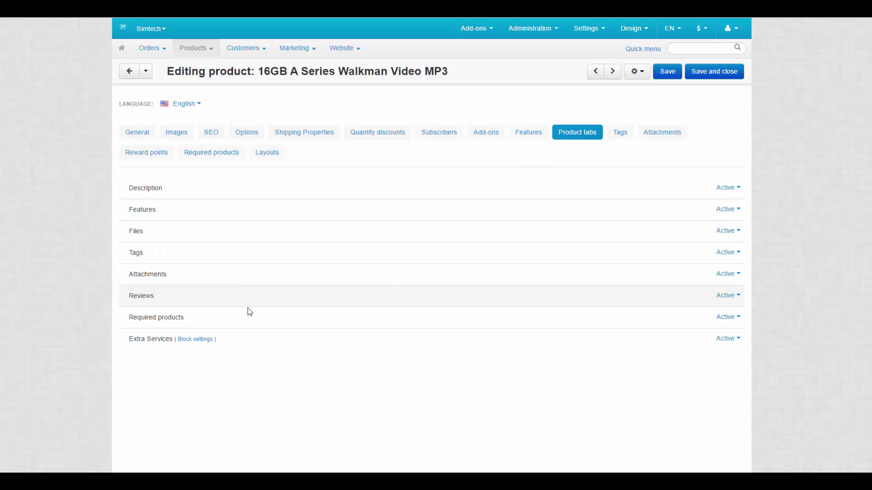
Delete Insurance from this product's Extra Services block content and save
{"action": "left_click", "coordinate": [196, 339]}
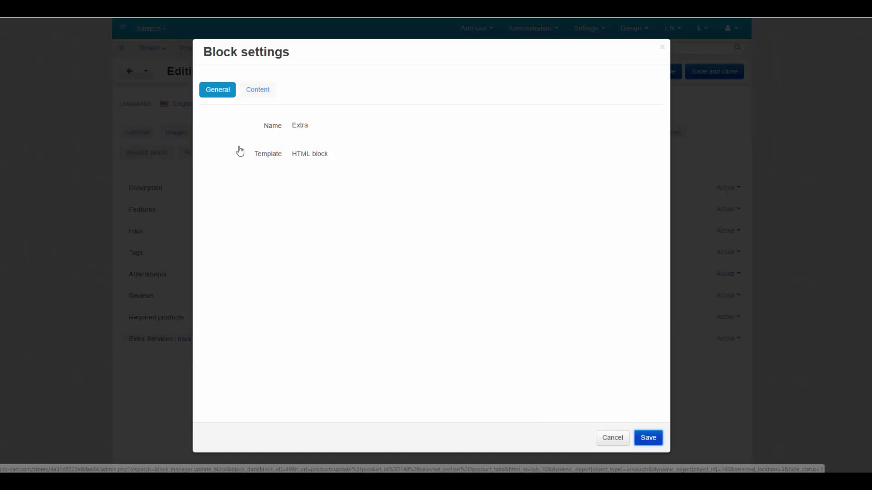
{"action": "left_click", "coordinate": [258, 90]}
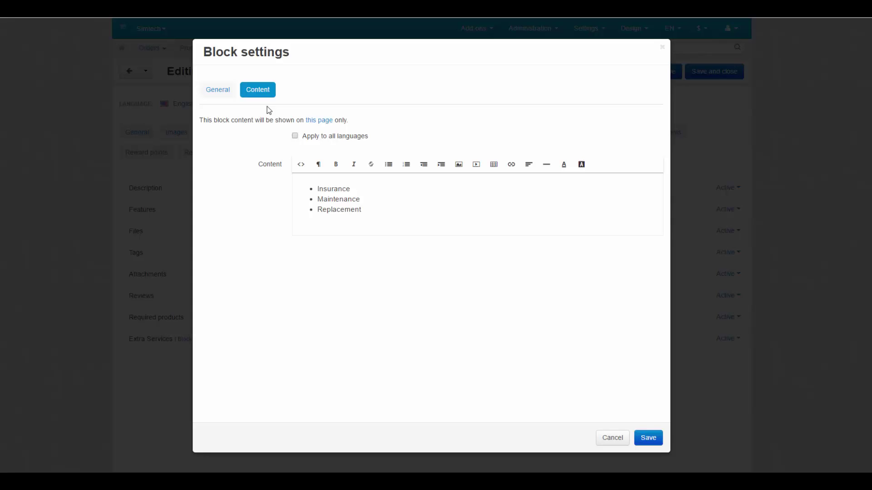
{"action": "double_click", "coordinate": [335, 189]}
{"action": "key", "text": "BackSpace"}
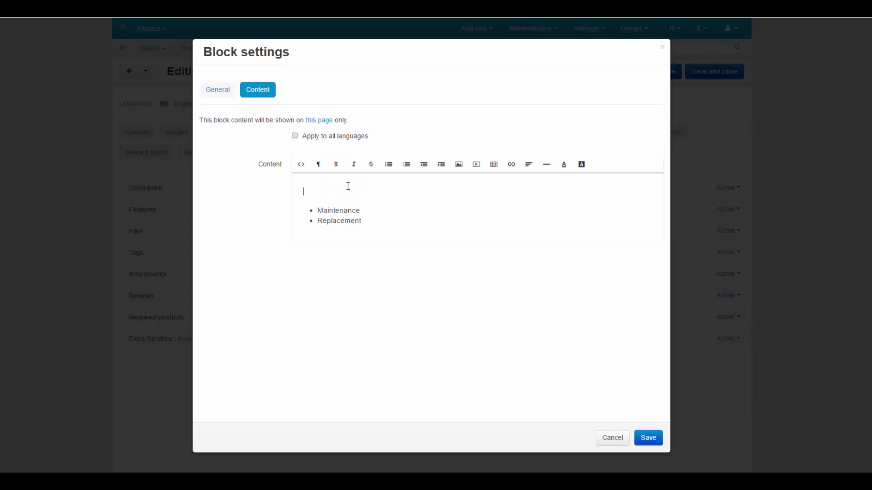
{"action": "key", "text": "Delete"}
{"action": "left_click", "coordinate": [648, 438]}
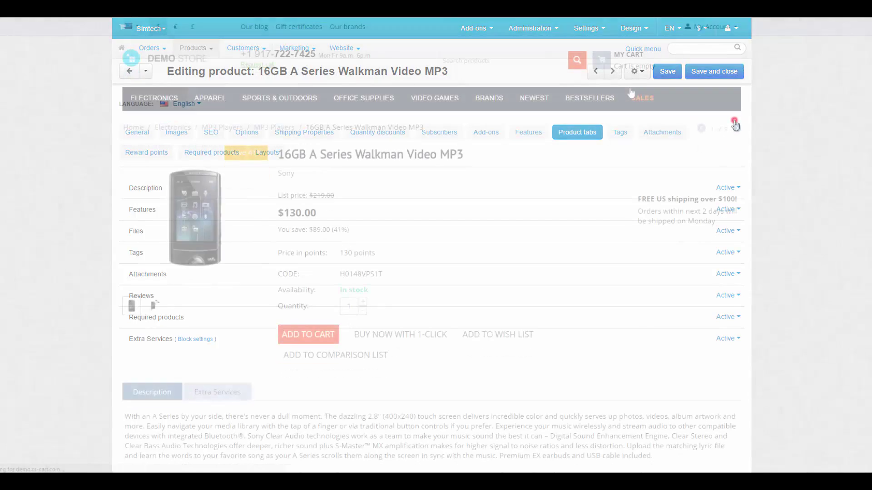
{"action": "scroll", "coordinate": [442, 253], "scroll_direction": "down", "scroll_amount": 1}
Open the Walkman's Extra Services tab on the storefront to show Maintenance and Replacement
{"action": "left_click", "coordinate": [228, 346]}
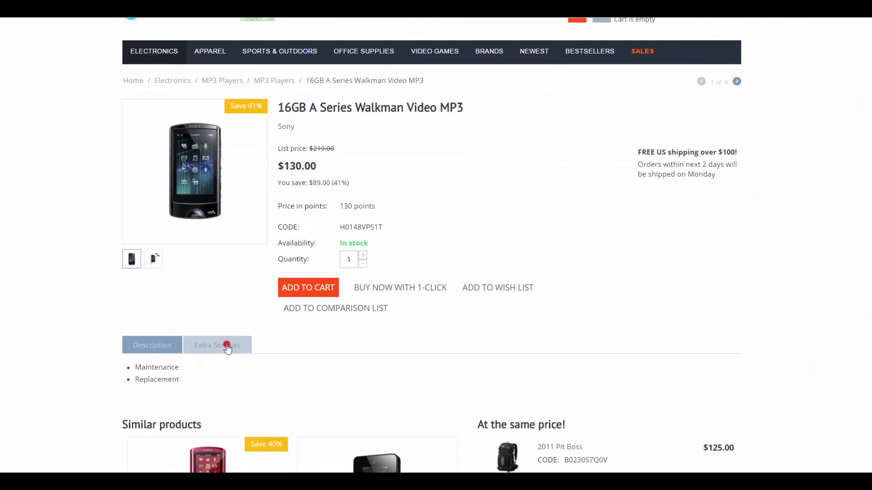
{"action": "left_click", "coordinate": [181, 369]}
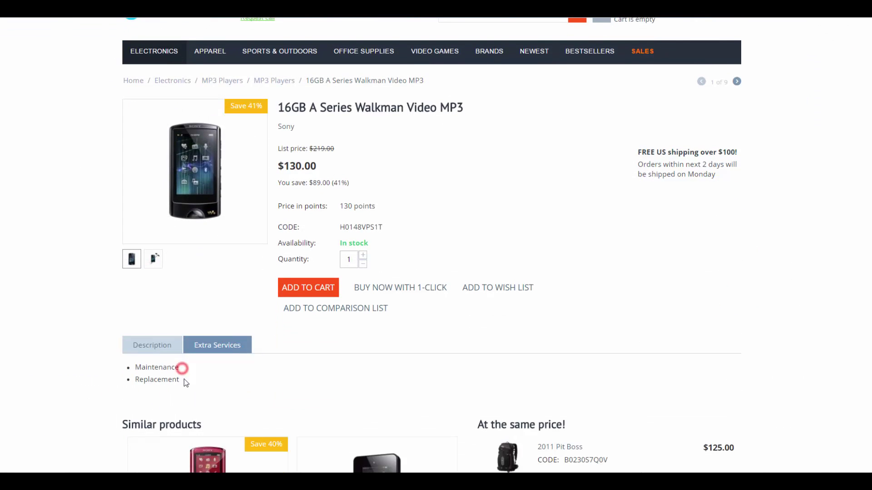
{"action": "left_click", "coordinate": [183, 381]}
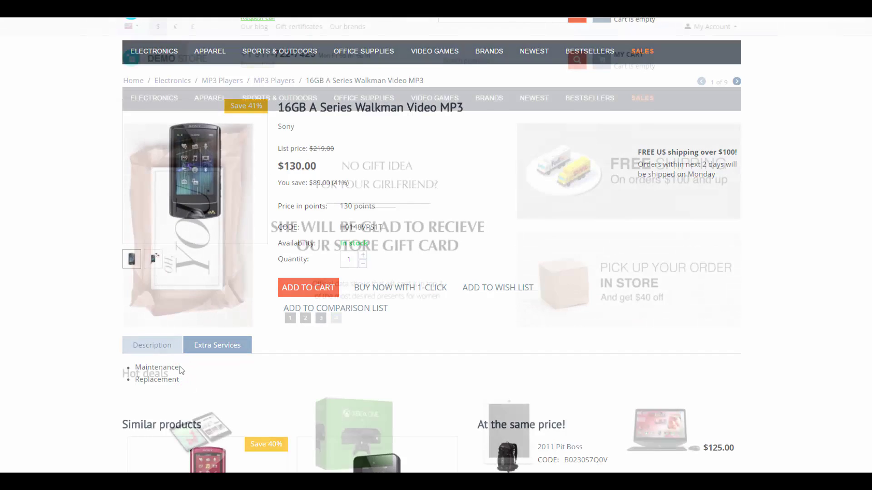